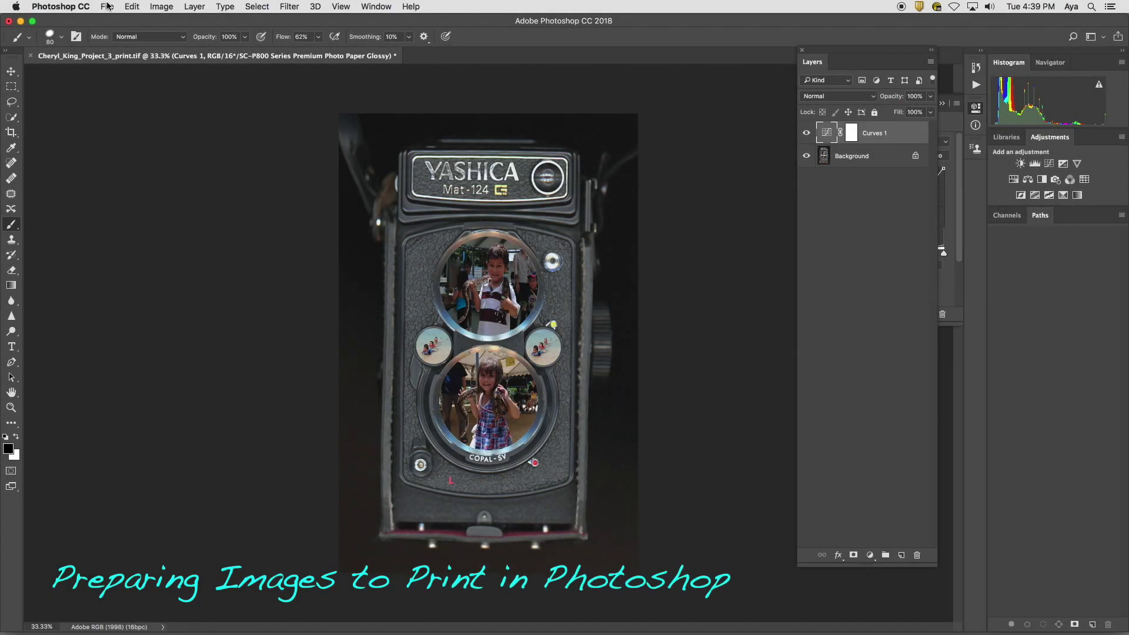
Step: Open the File menu to reach the Print… command for the camera image
left_click(107, 6)
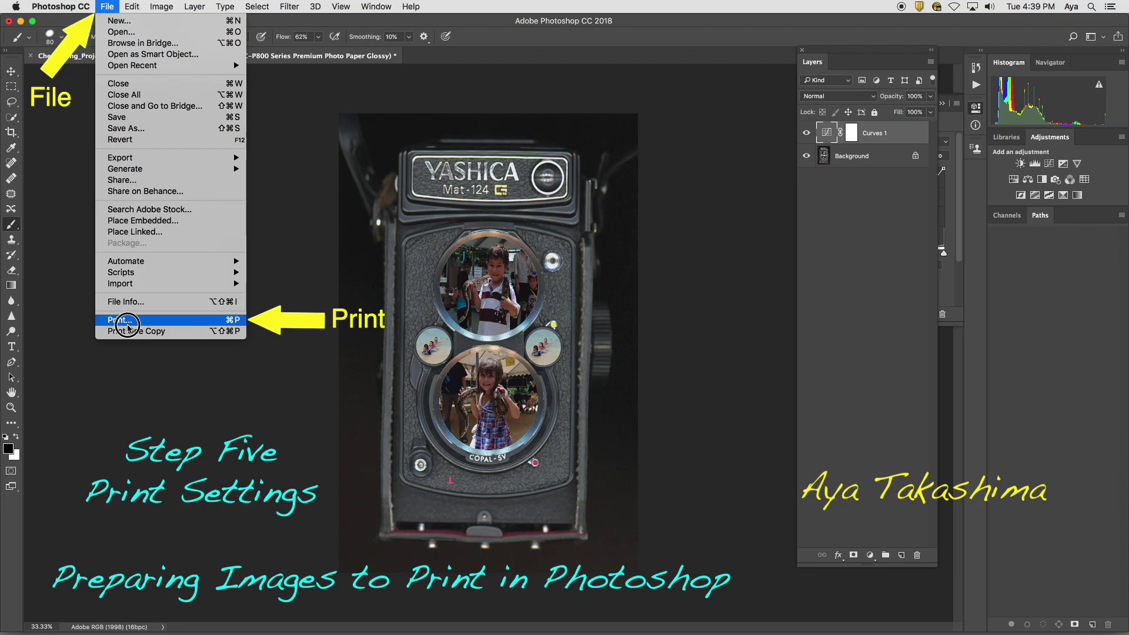
Step: Open File > Print…, then reposition and enlarge the Photoshop Print Settings dialog
left_click(125, 321)
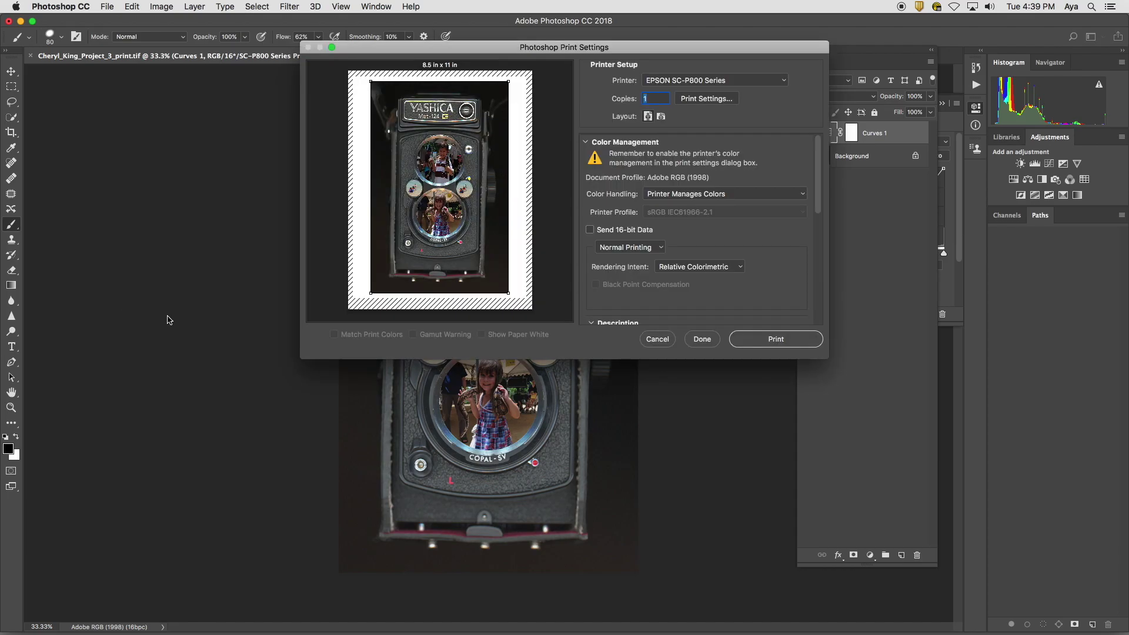
left_click_drag(498, 47, 404, 85)
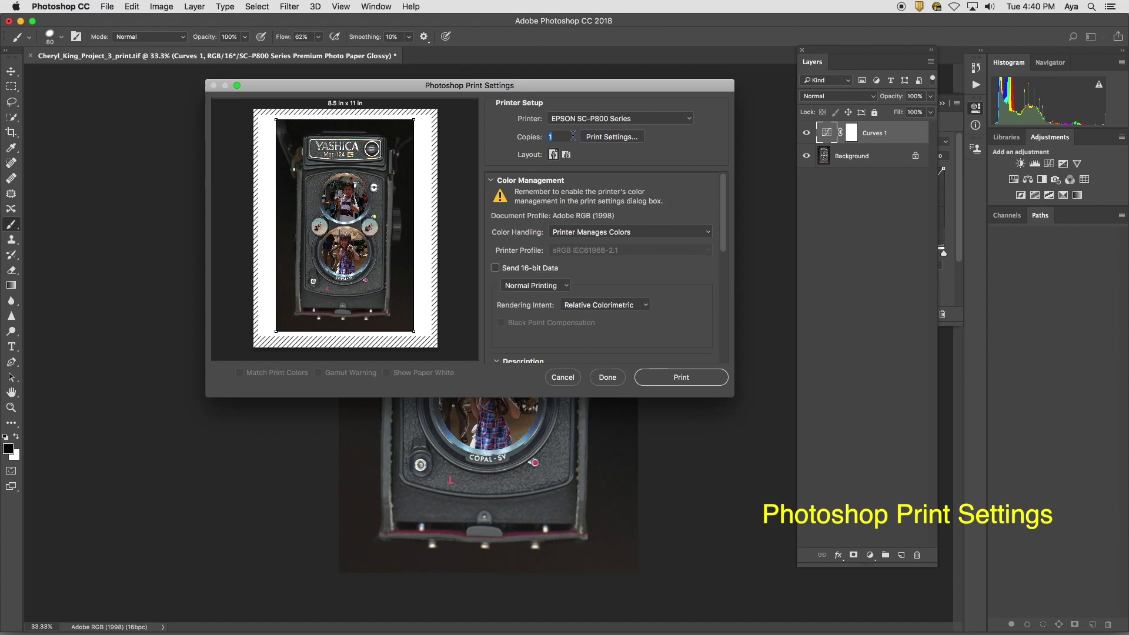
left_click_drag(497, 92, 497, 71)
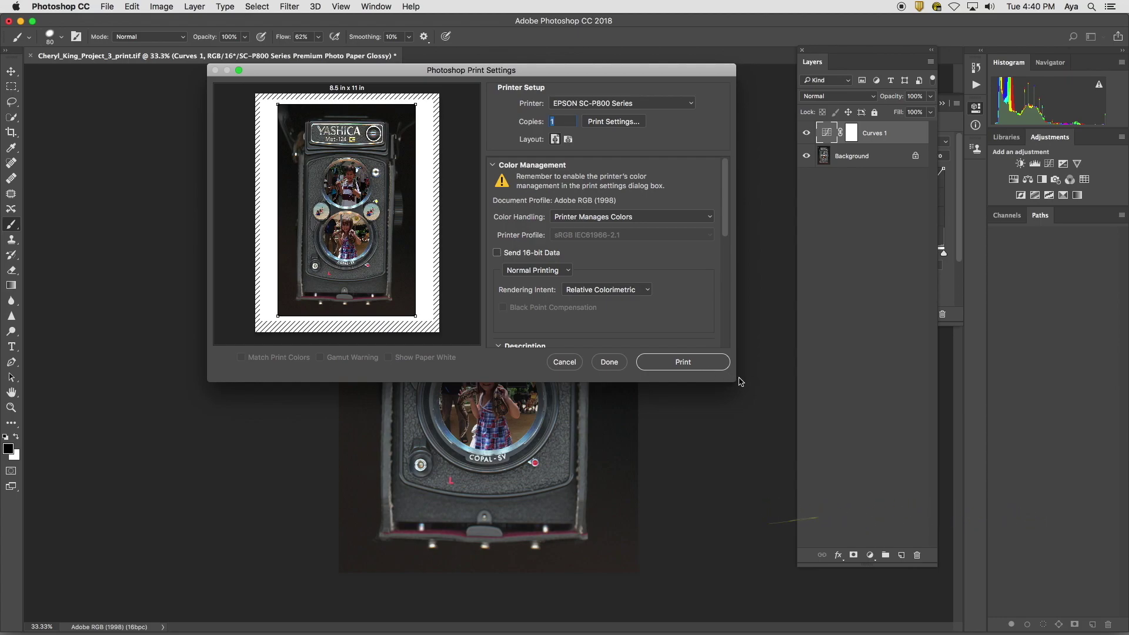
left_click_drag(732, 384, 791, 430)
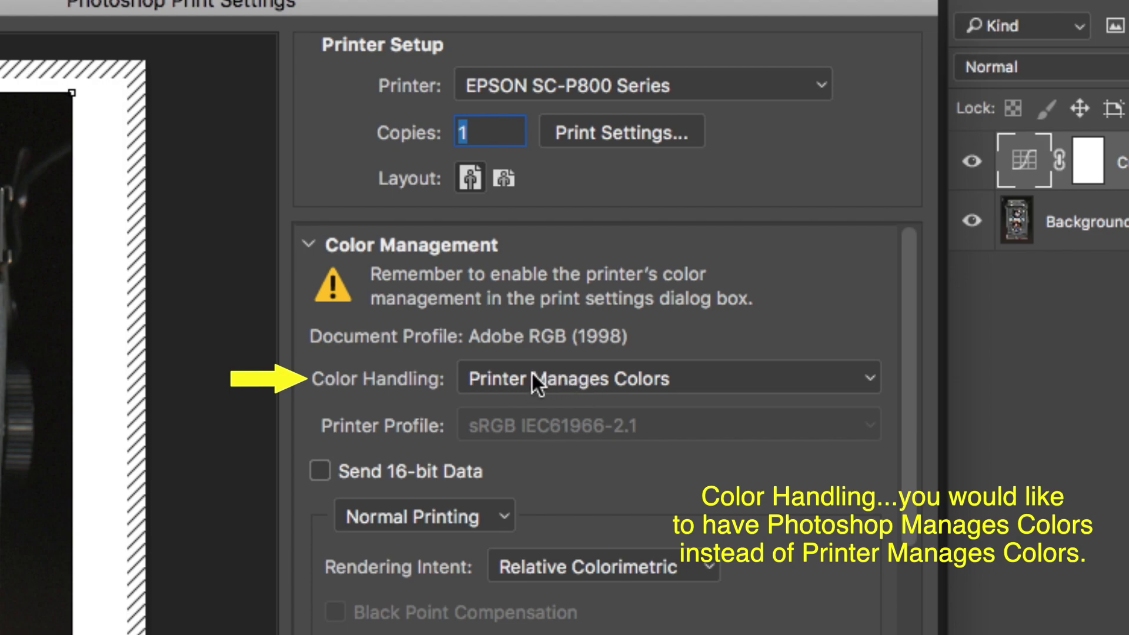
Step: Set Color Handling to Photoshop Manages Colors in the Color Management section
left_click(514, 377)
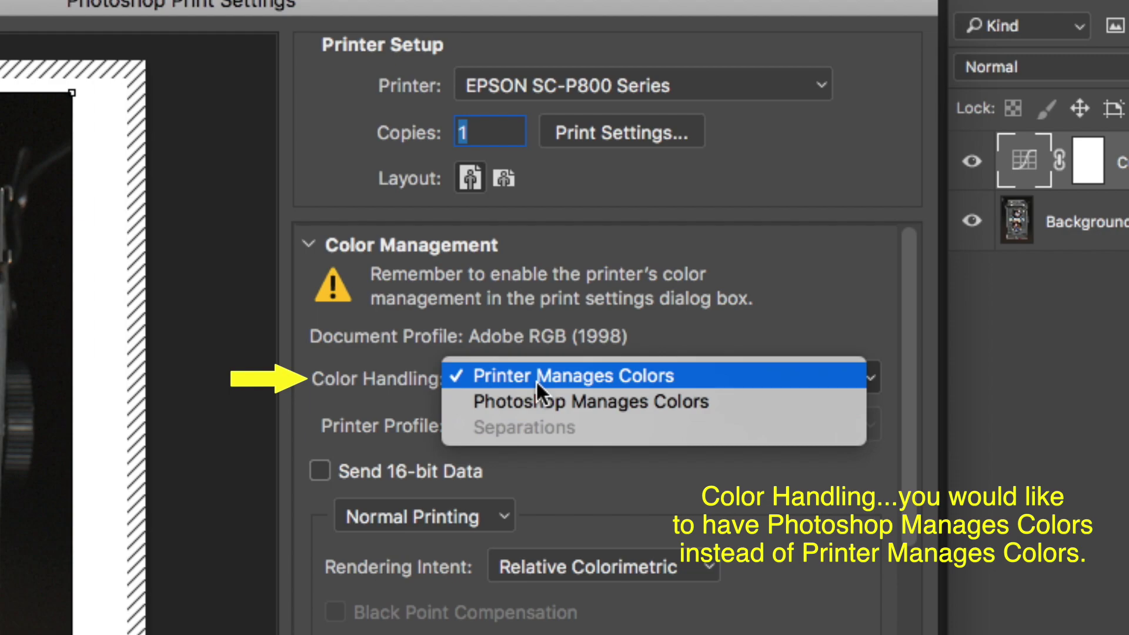
left_click(562, 400)
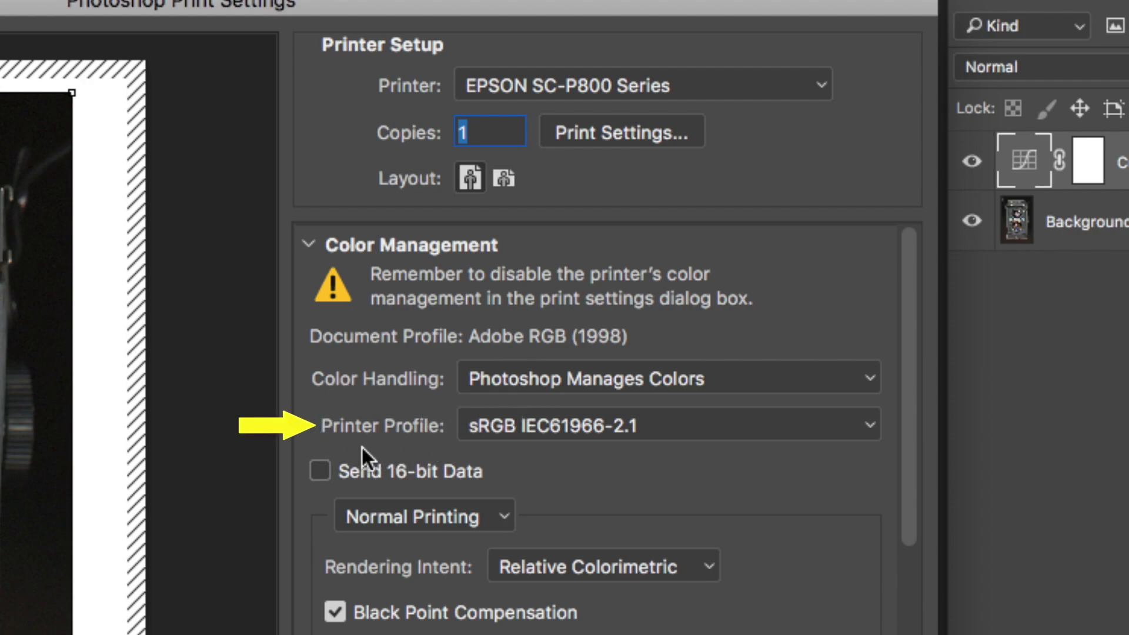
Step: Select SC-P800 Series Premium Photo Paper Glossy as the printer profile, replacing sRGB IEC61966-2.1
left_click(714, 425)
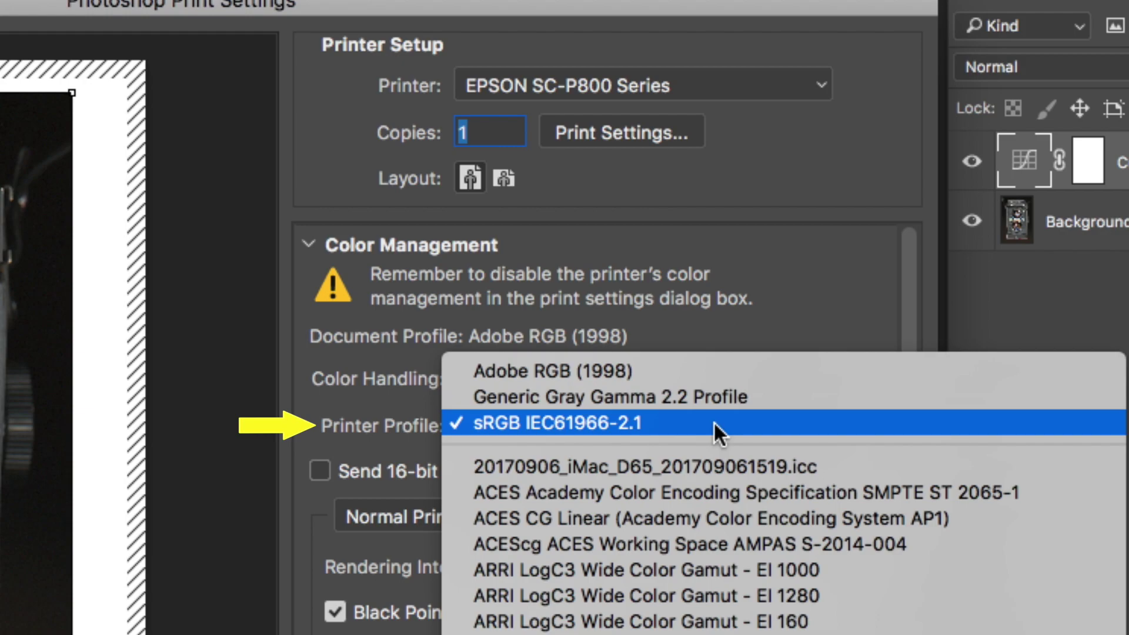
left_click(715, 426)
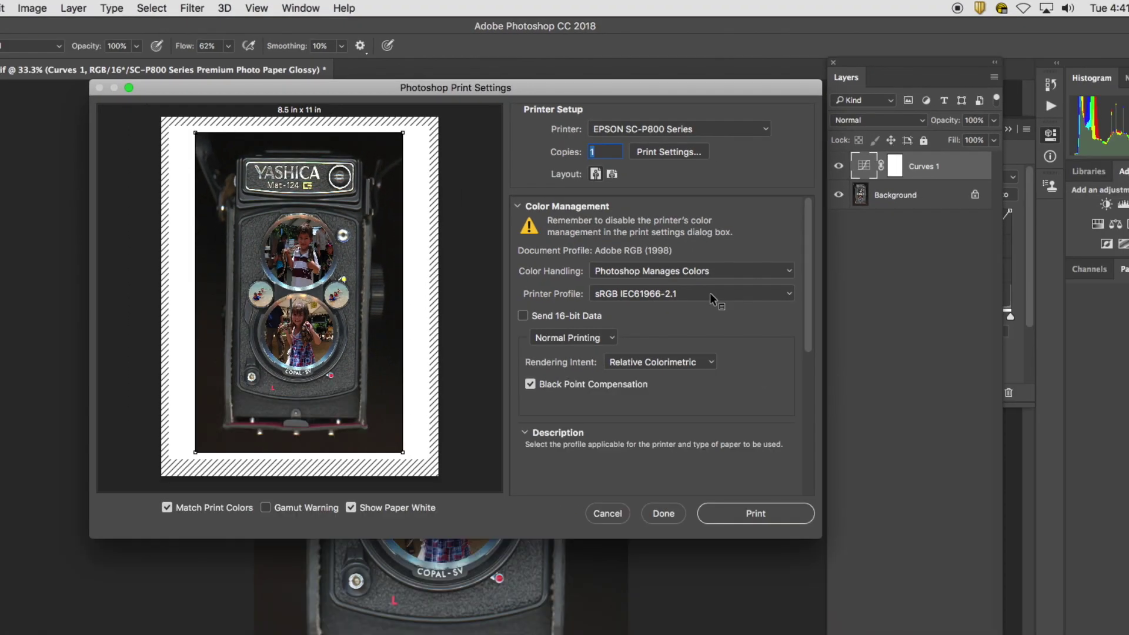
left_click(654, 295)
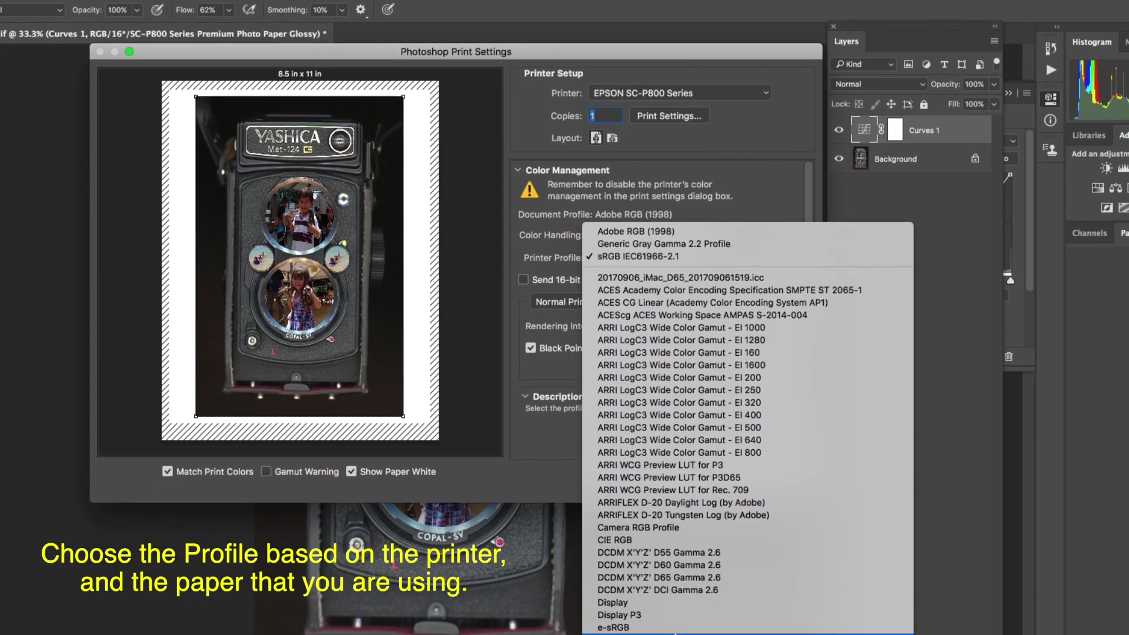
scroll(699, 312, "down", 10)
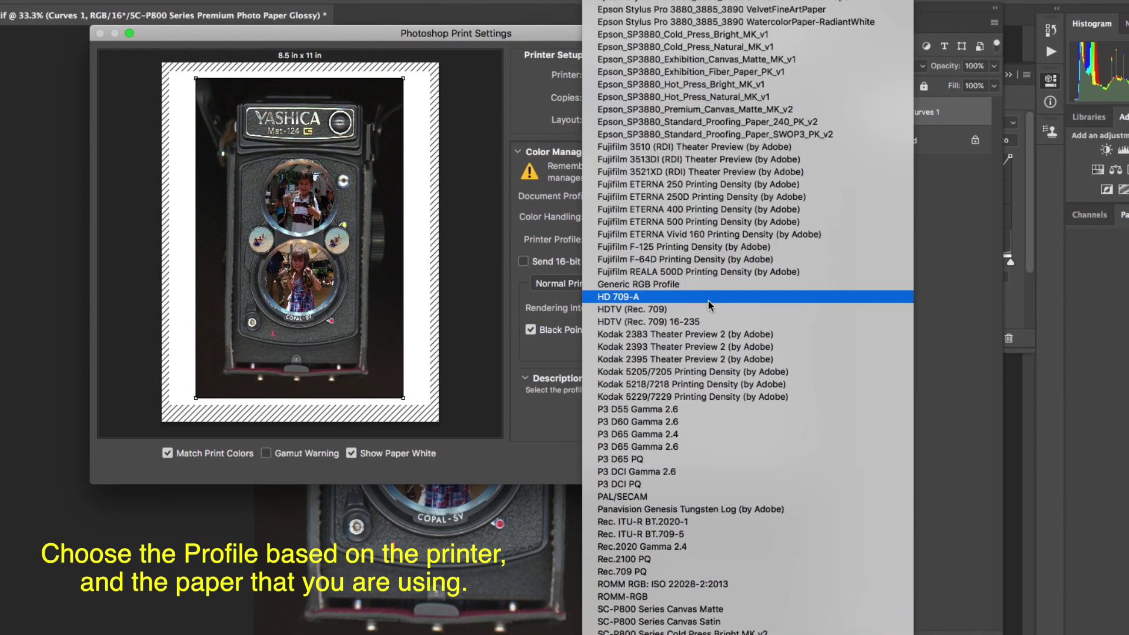
scroll(706, 309, "down", 3)
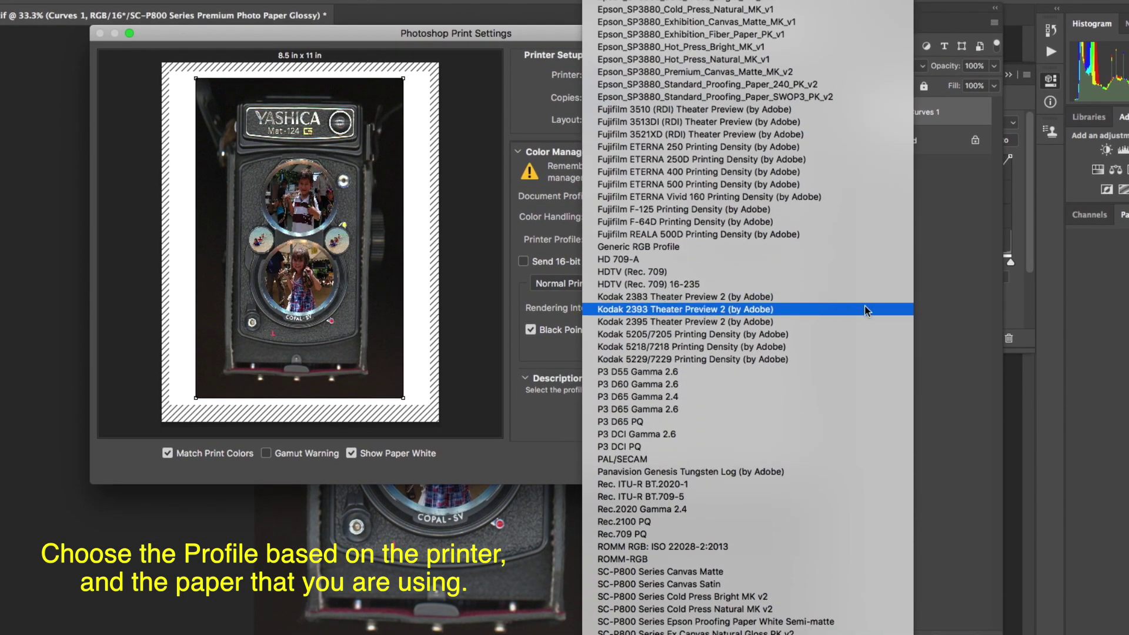
scroll(823, 306, "up", 4)
scroll(826, 303, "up", 7)
scroll(826, 303, "down", 1)
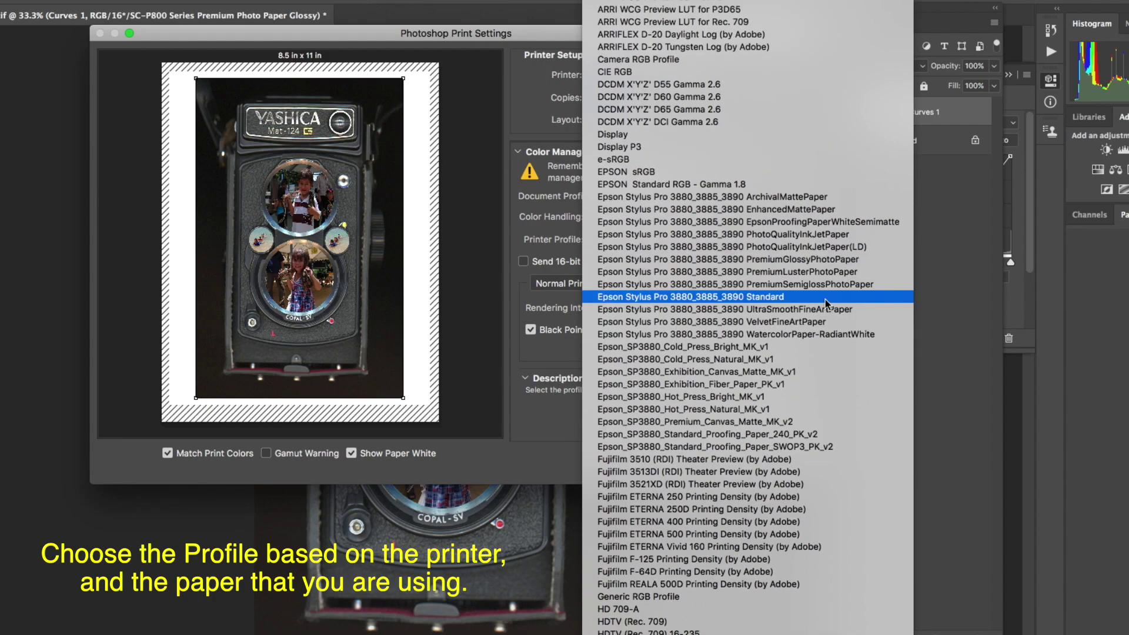
scroll(826, 303, "down", 14)
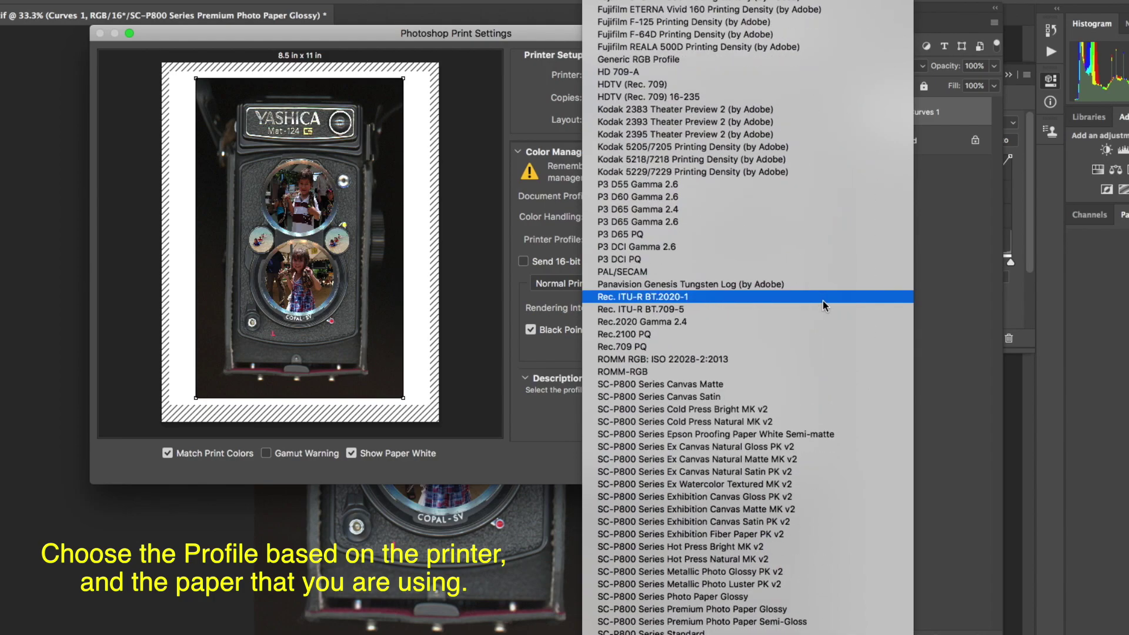
scroll(825, 304, "down", 4)
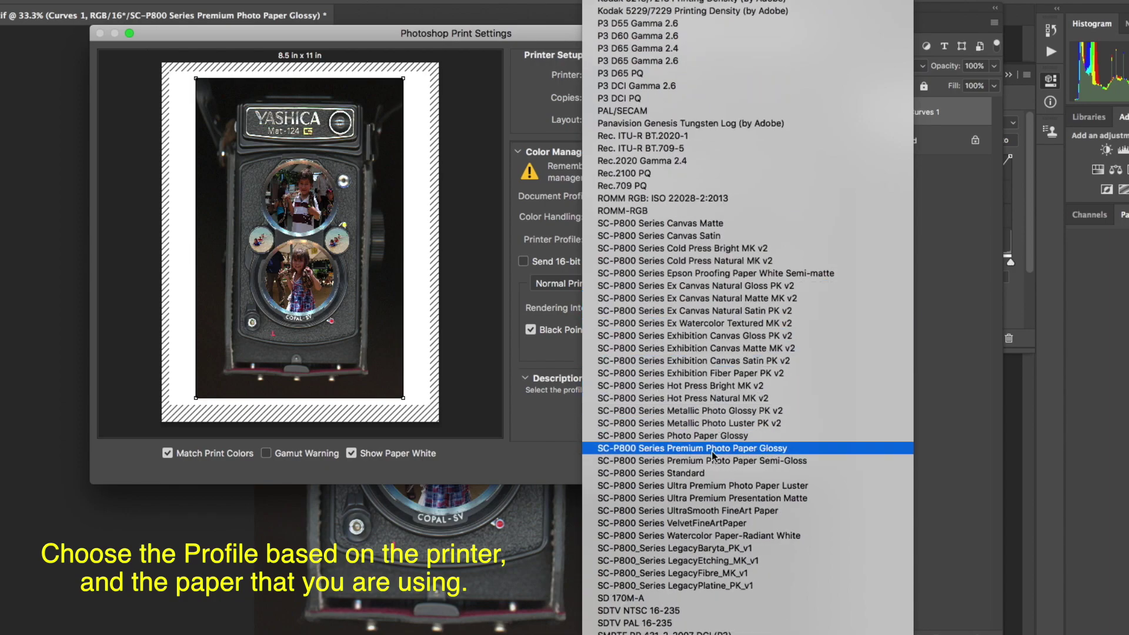
left_click(773, 450)
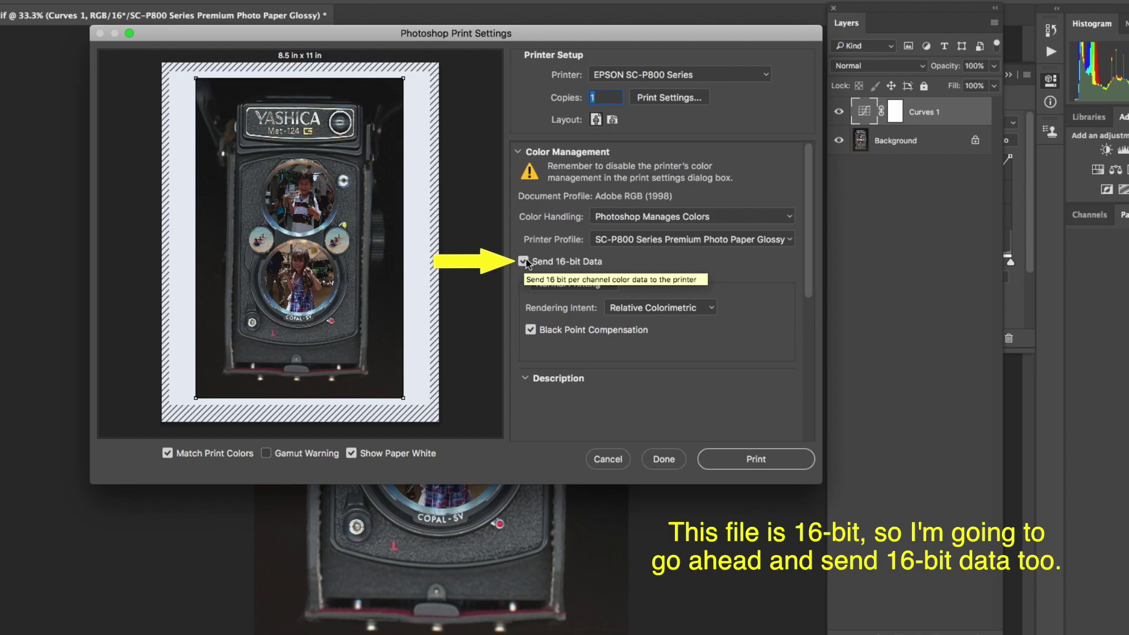
Step: Turn on Send 16-bit Data and the gamut warning in the print preview
left_click(523, 261)
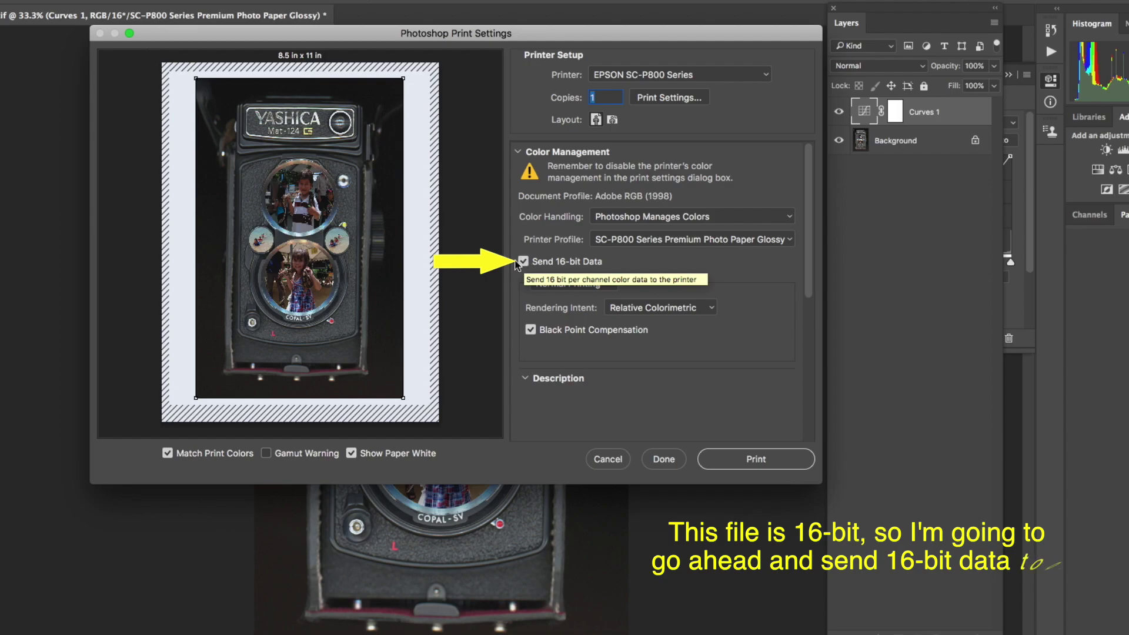
left_click(266, 453)
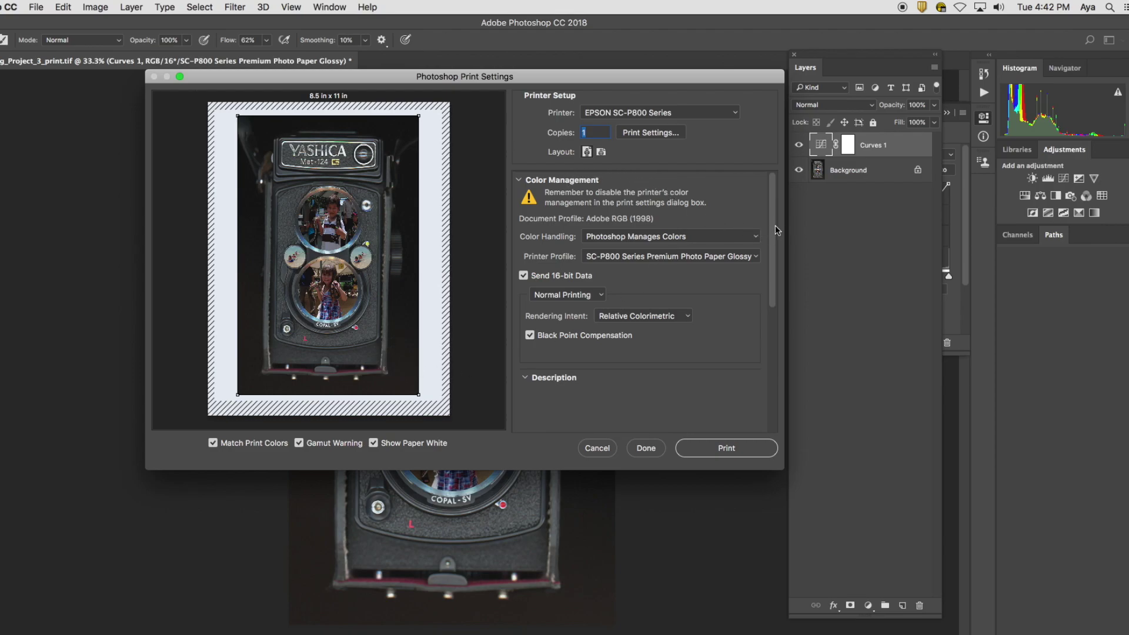
left_click_drag(777, 230, 735, 193)
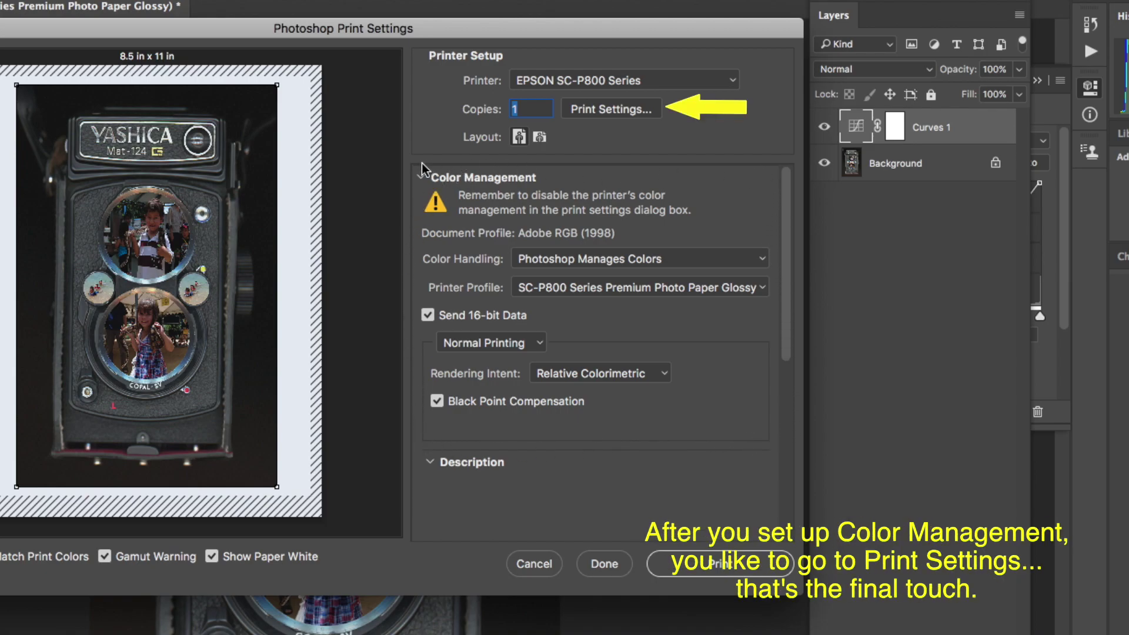
Step: Open Print Settings..., pick the EPSON SC-P800 Series printer, and move the dialog into view
left_click(609, 111)
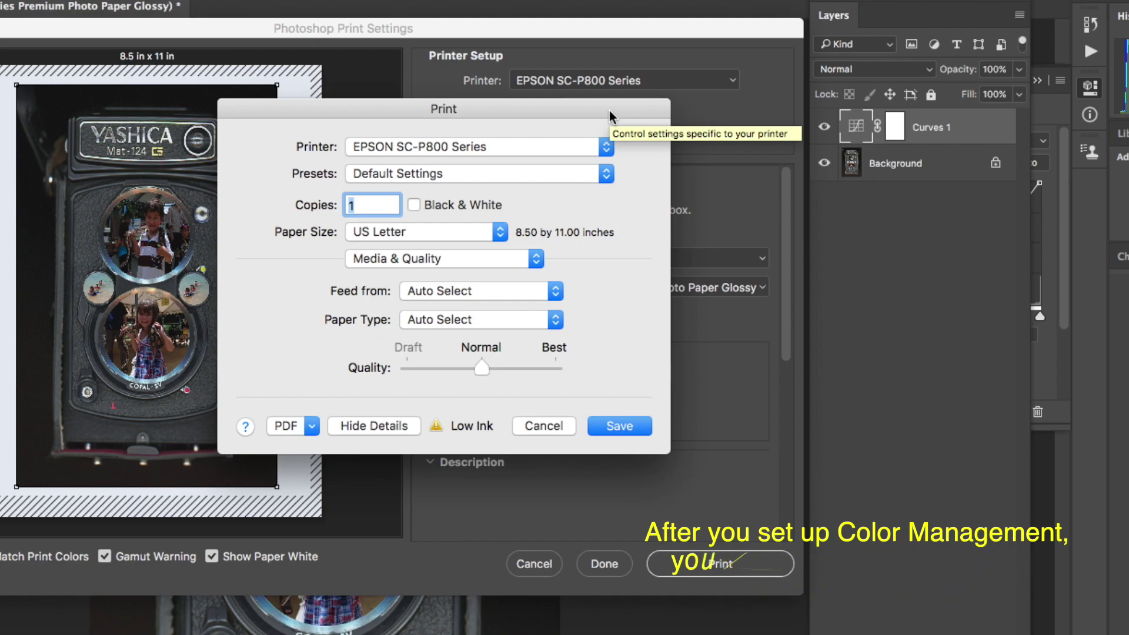
left_click(517, 147)
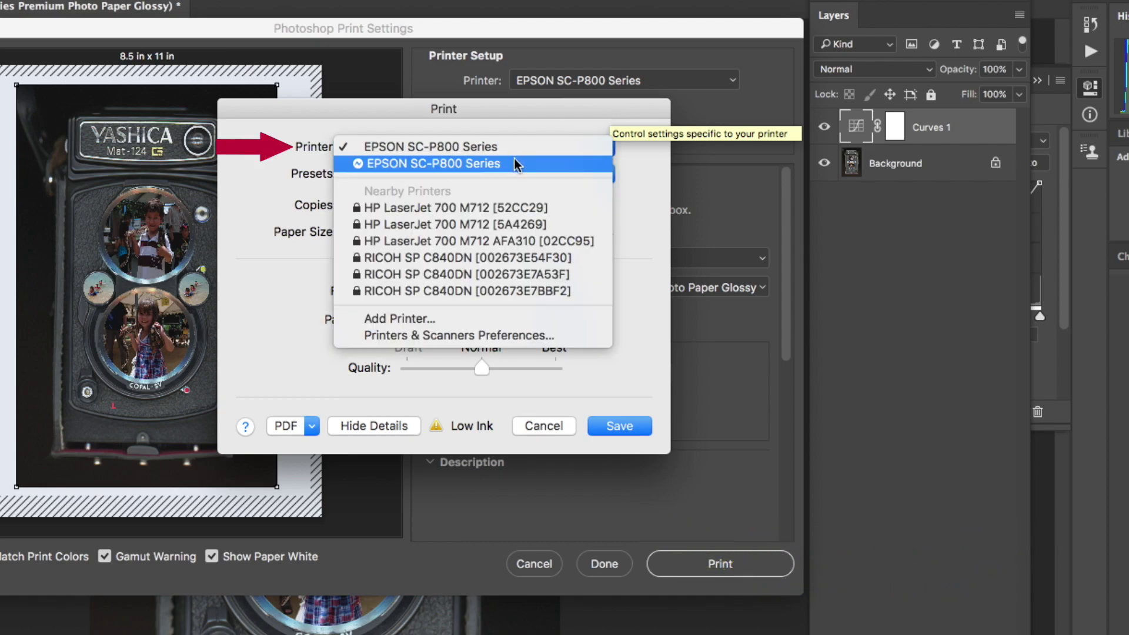
left_click(516, 163)
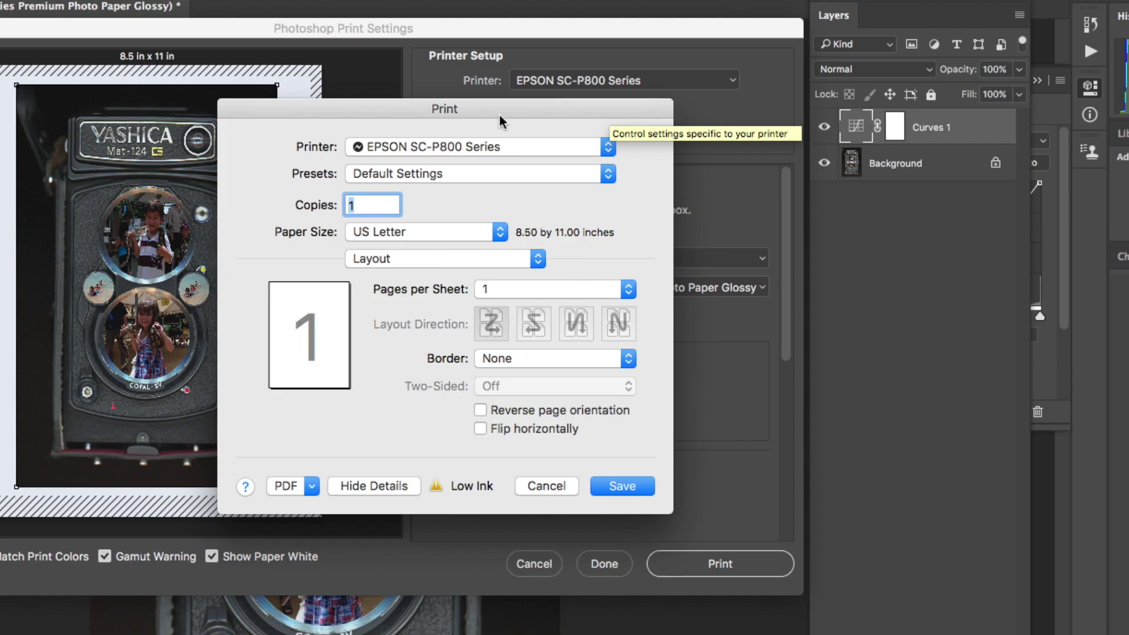
left_click_drag(501, 113, 507, 83)
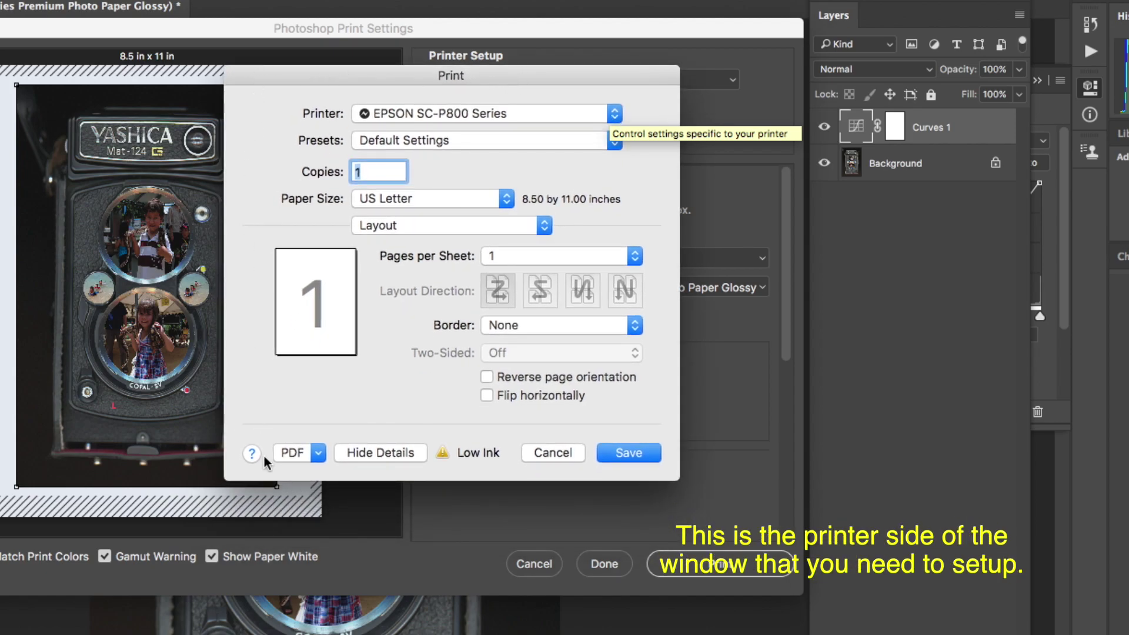
left_click_drag(650, 114, 735, 84)
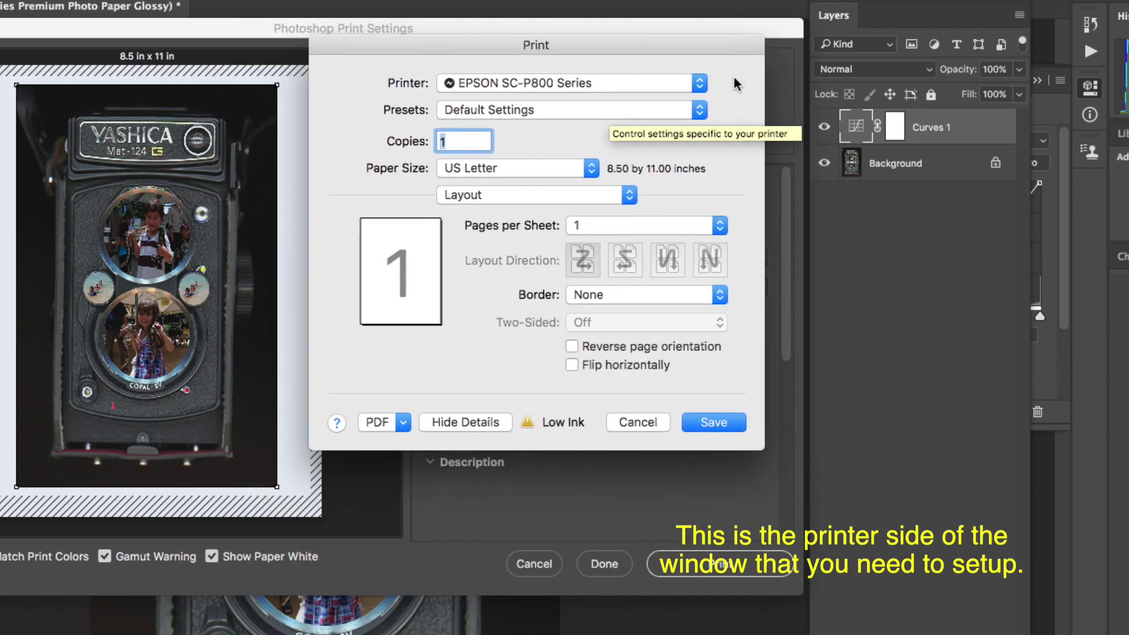
left_click_drag(625, 45, 643, 43)
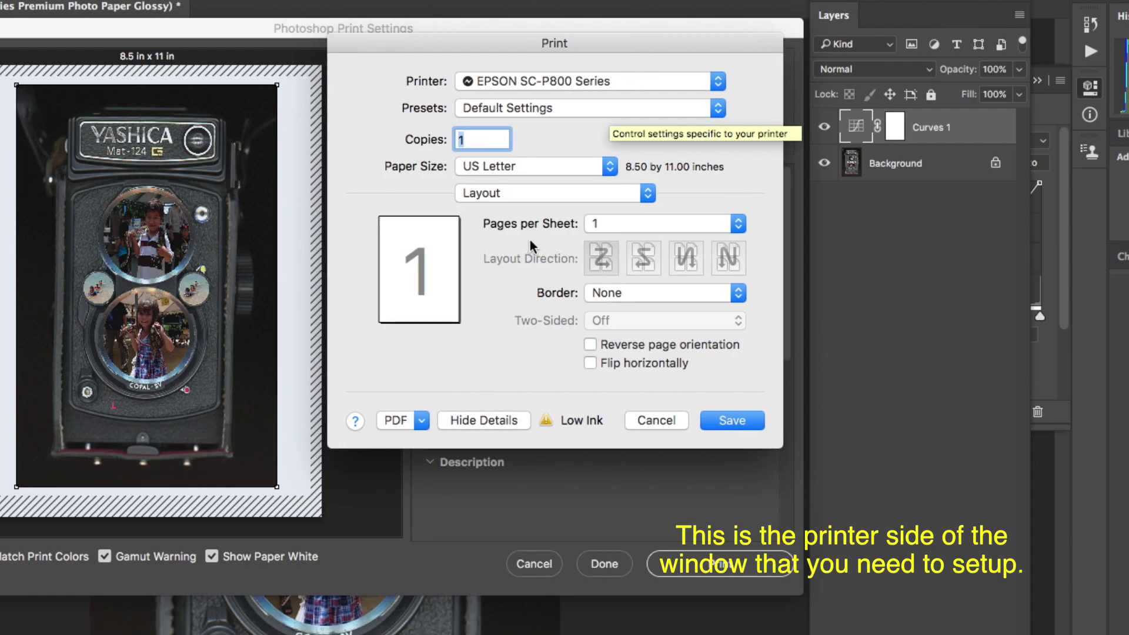
Step: On the Printer Settings page, choose Sheet Feeder paper source and Premium Photo Paper Glossy media
left_click(485, 194)
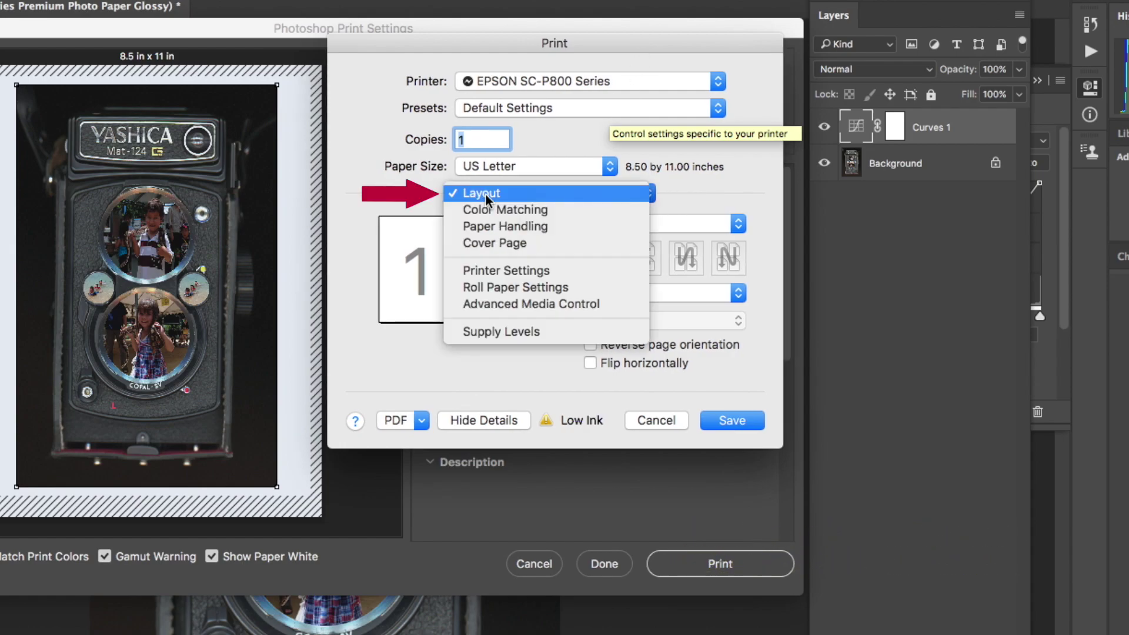
left_click(509, 270)
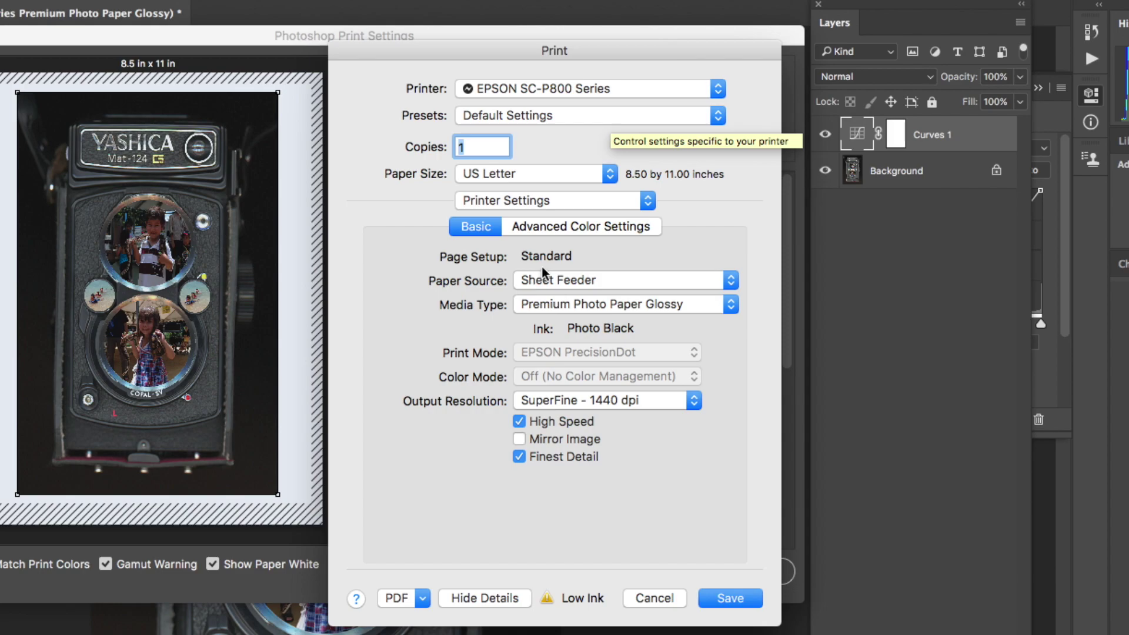
left_click(653, 279)
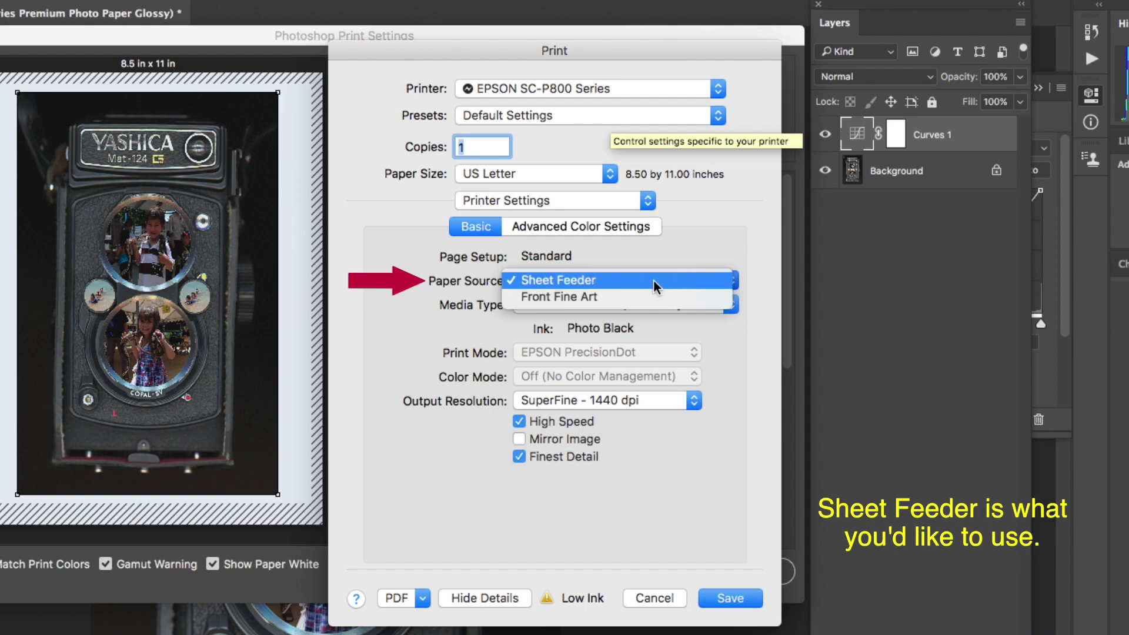
left_click(654, 280)
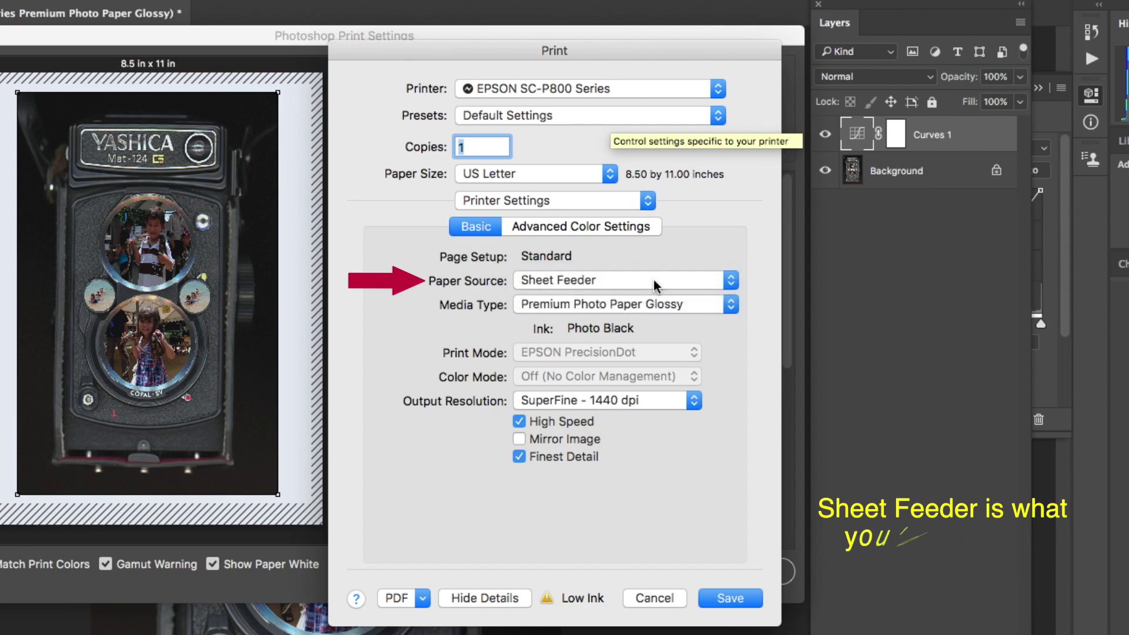
left_click(620, 305)
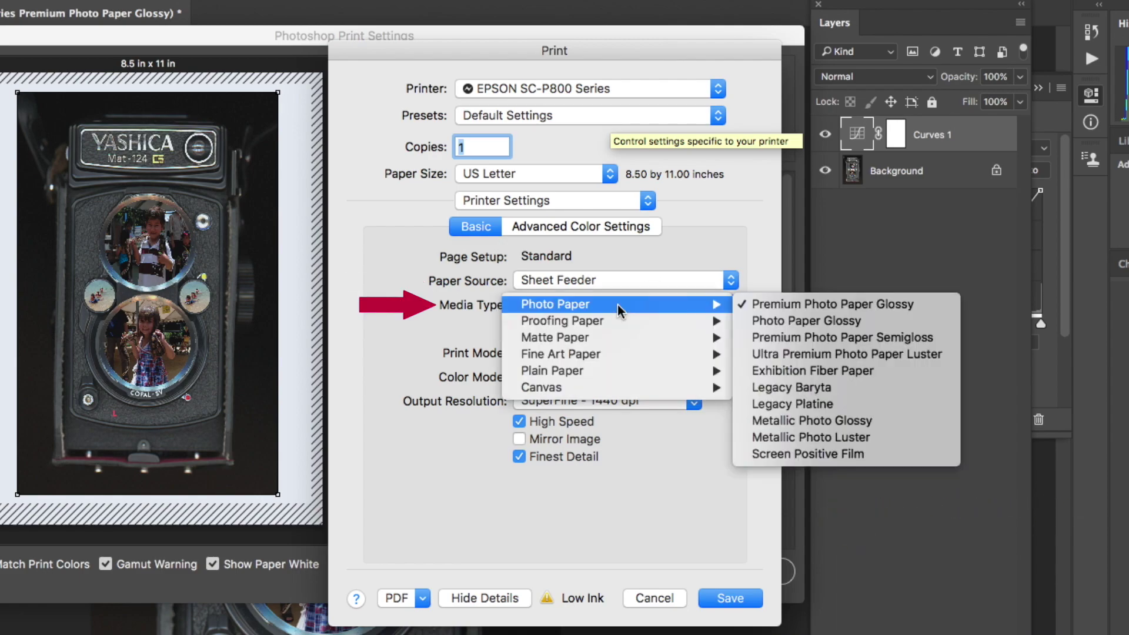
left_click(814, 303)
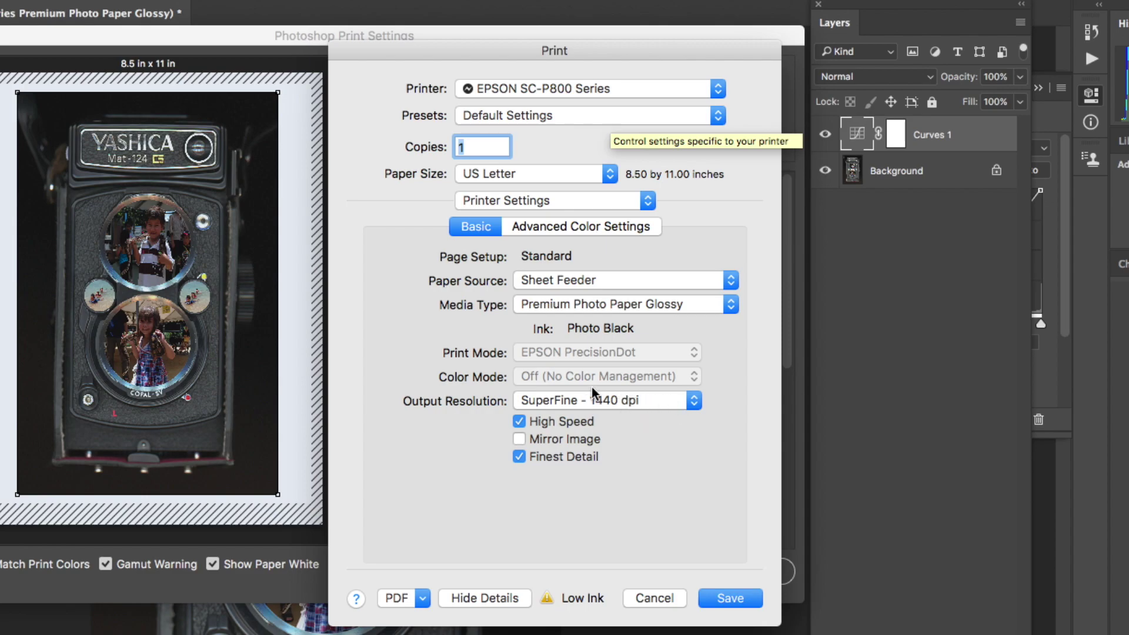
Step: Choose SuperFine - 1440 dpi output resolution and uncheck High Speed
left_click(656, 401)
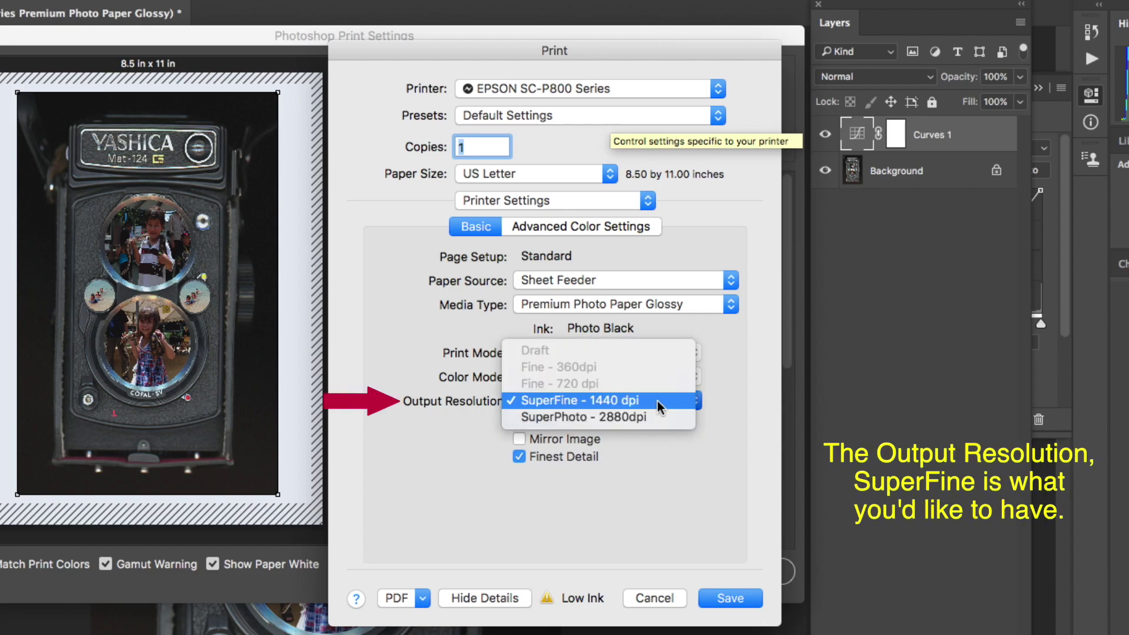
left_click(657, 401)
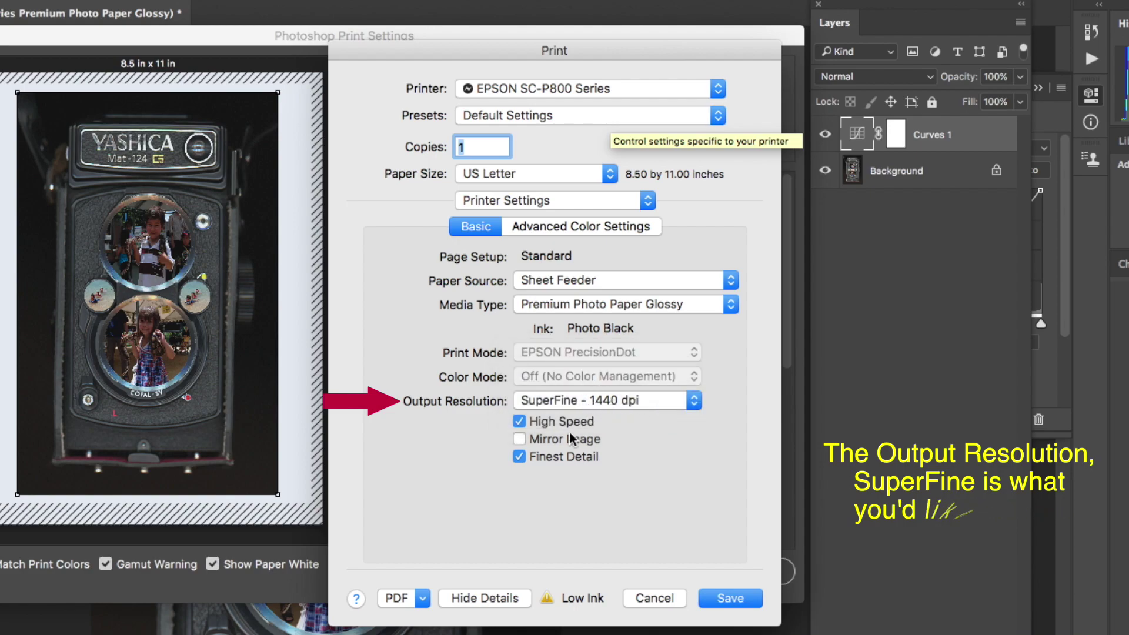
left_click(518, 422)
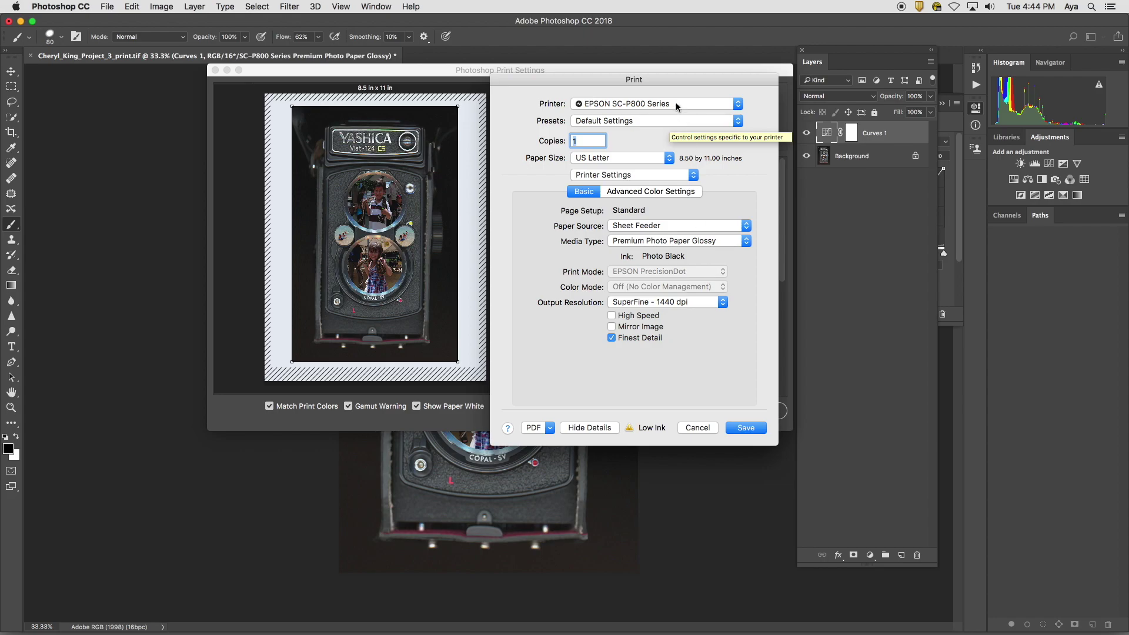
Step: Save the EPSON printer settings and return to Photoshop Print Settings
left_click(746, 432)
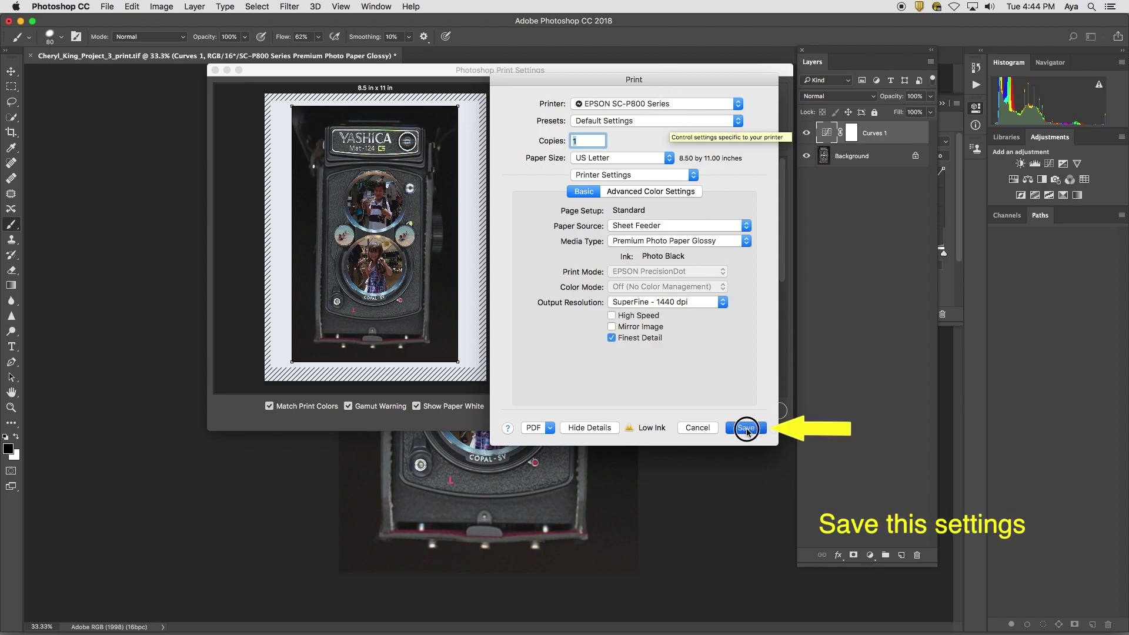